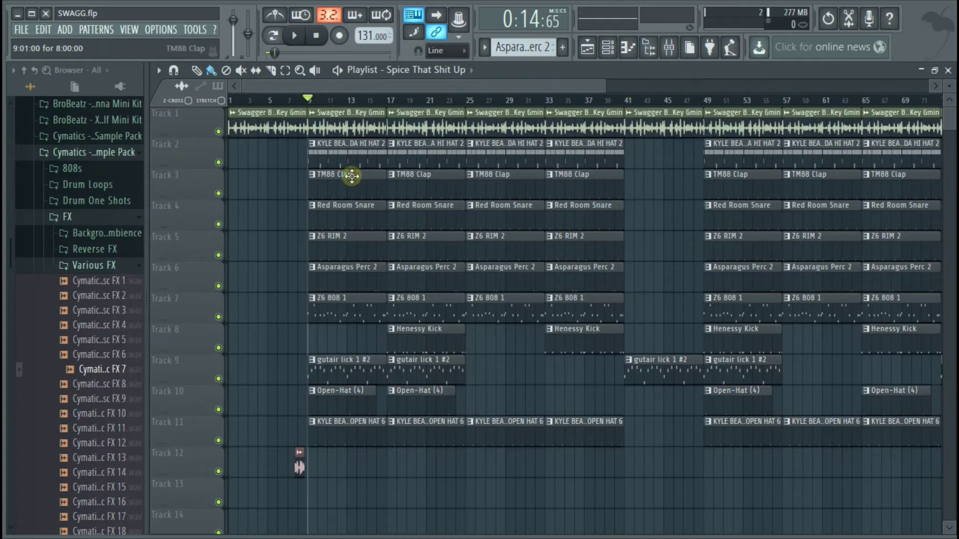
Step: Listen to the arrangement from bar 9, and select bars 9 through 24 of the playlist as the playback range
key(space)
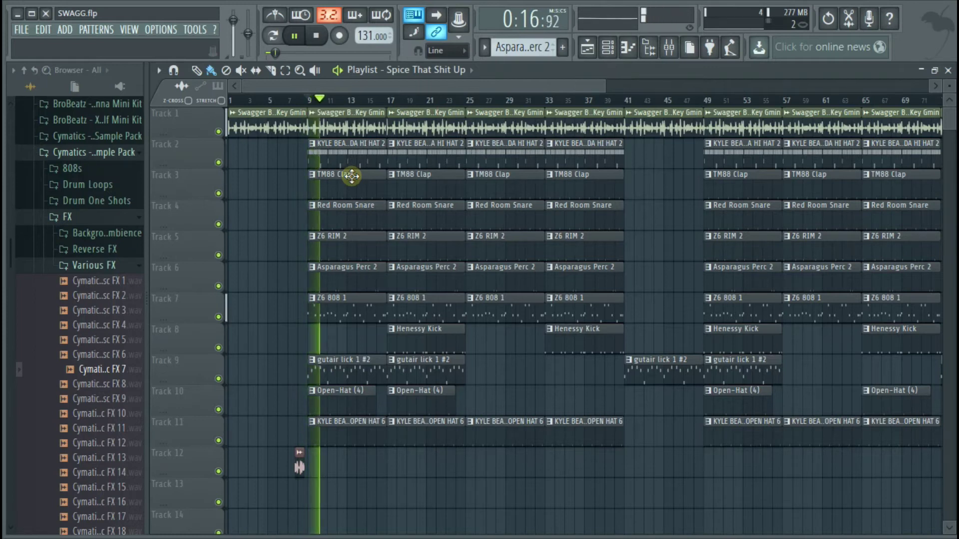
scroll(366, 182, down, 1)
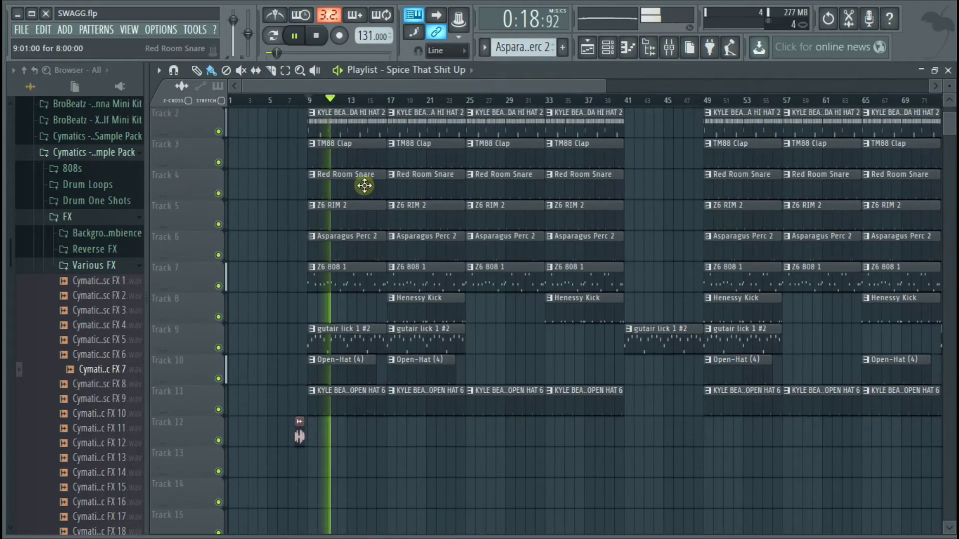
scroll(365, 185, up, 1)
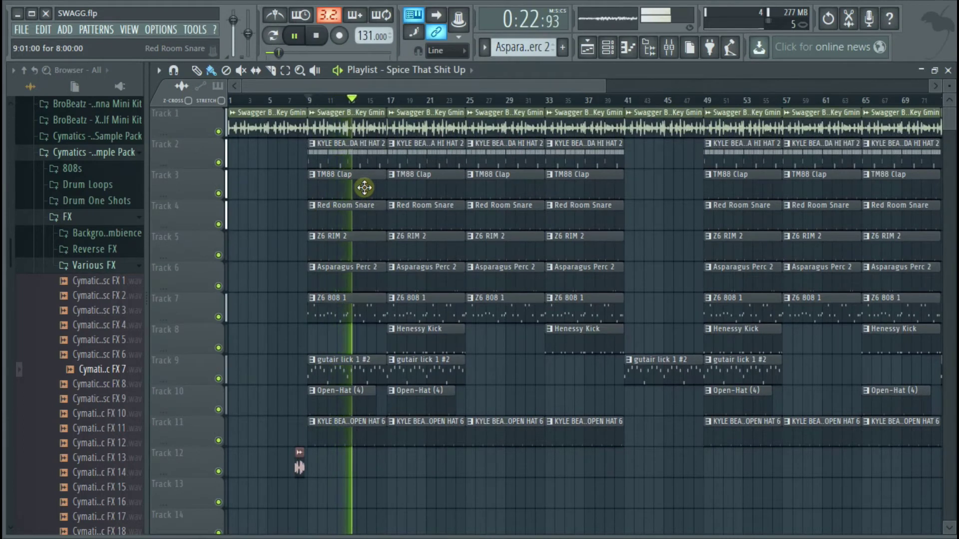
scroll(364, 188, down, 1)
scroll(365, 189, up, 1)
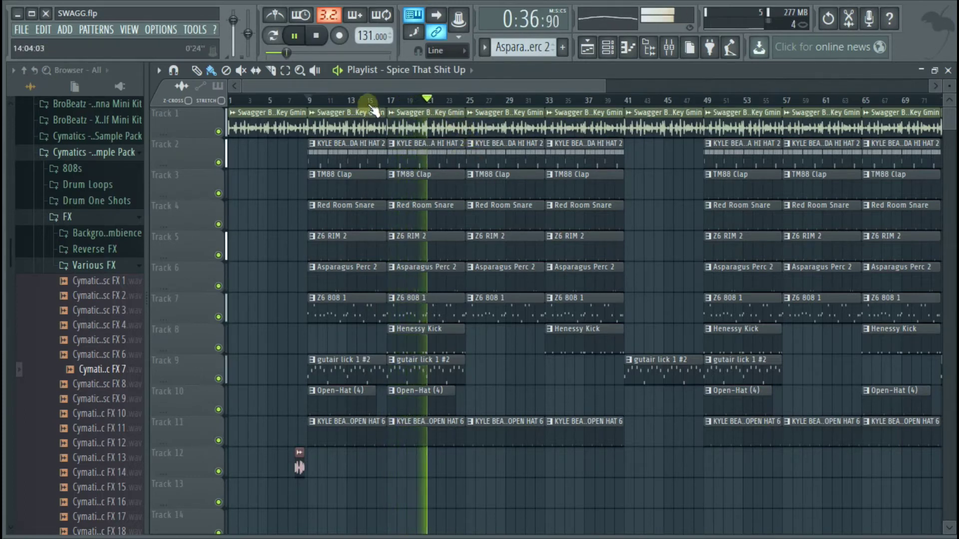
drag(311, 102, 470, 115)
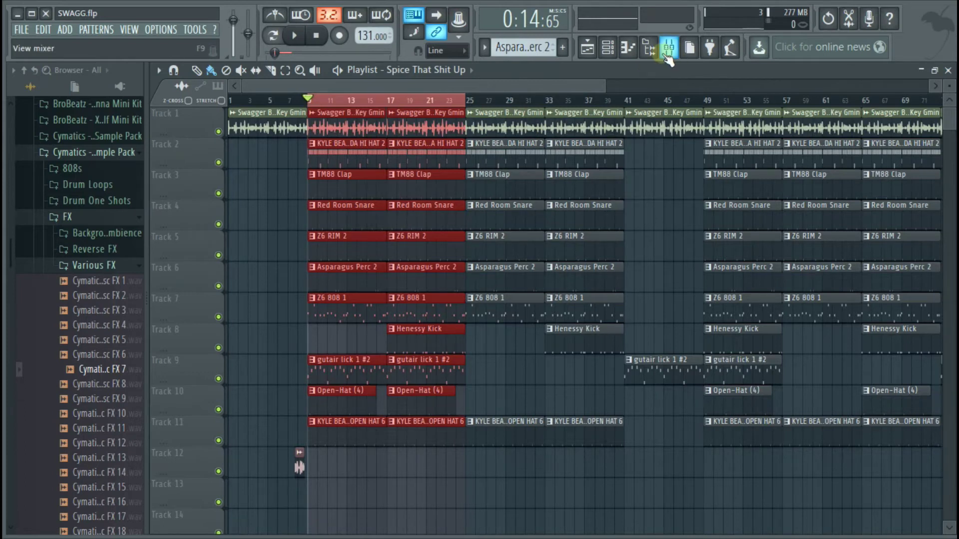
Step: Show the mixer, select the Master track and open its Fruity Limiter
click(668, 50)
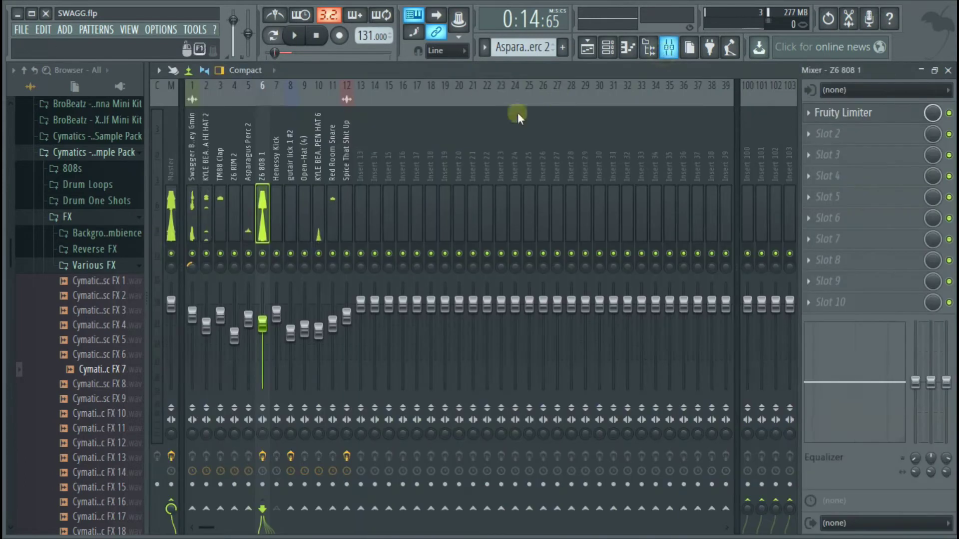
click(947, 70)
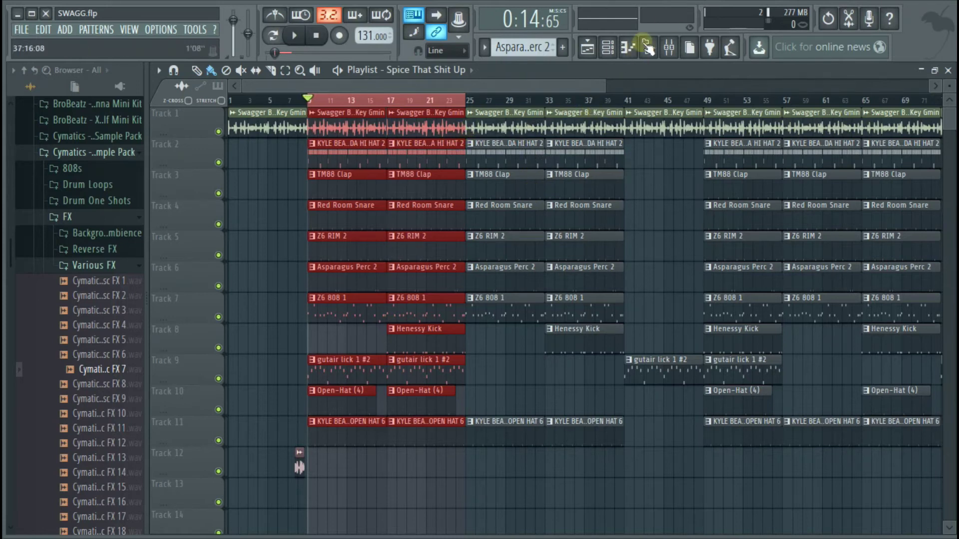
click(666, 58)
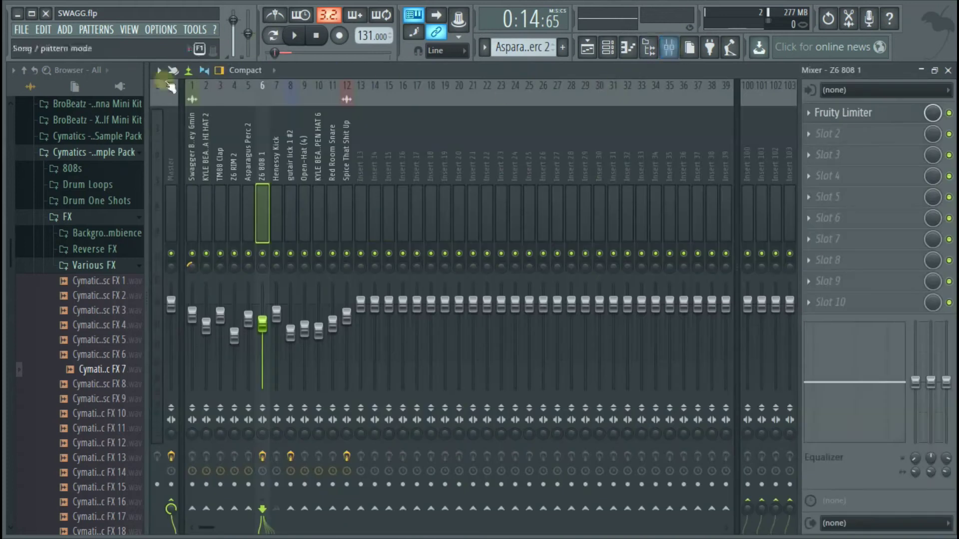
click(170, 125)
click(860, 111)
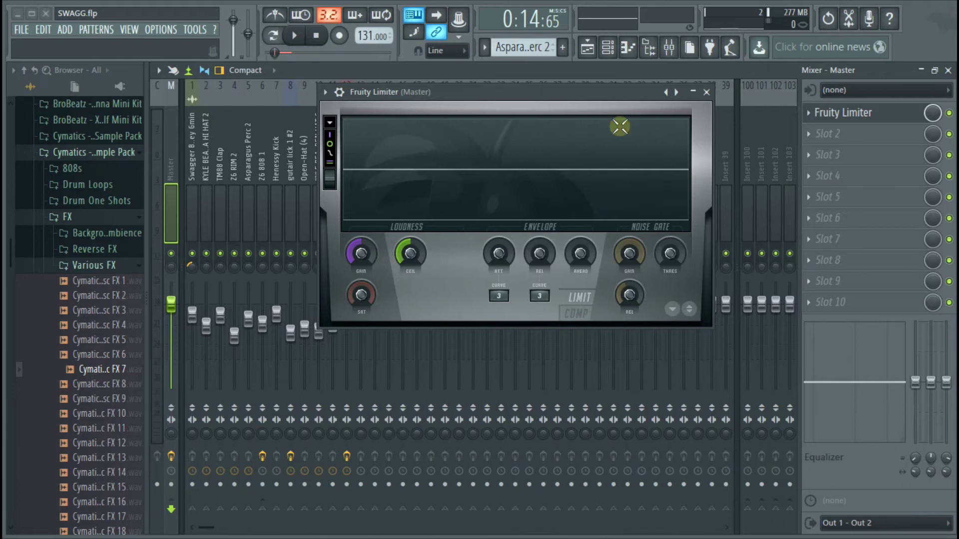
click(706, 92)
click(840, 107)
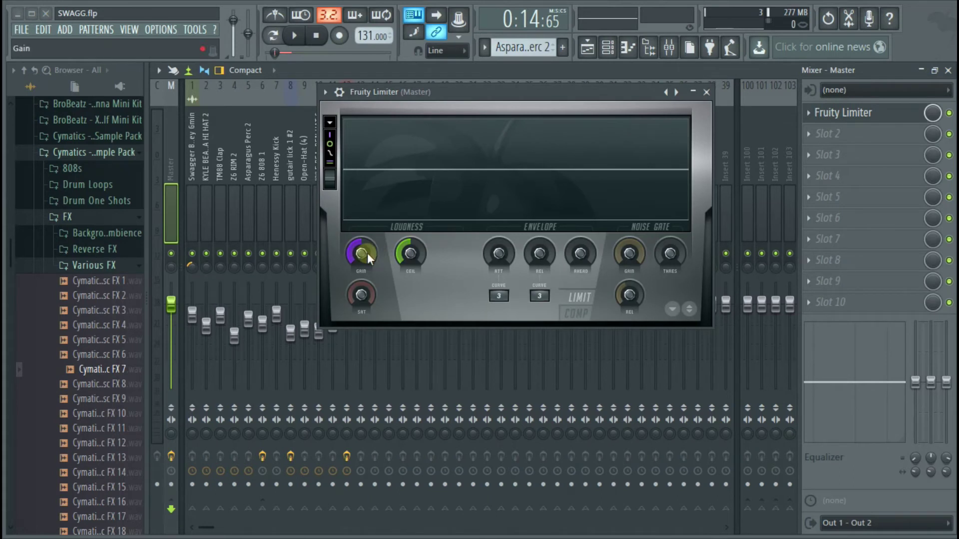
Step: Raise the Master limiter's gain to 7.0 dB while the selected section plays
key(space)
drag(361, 256, 361, 242)
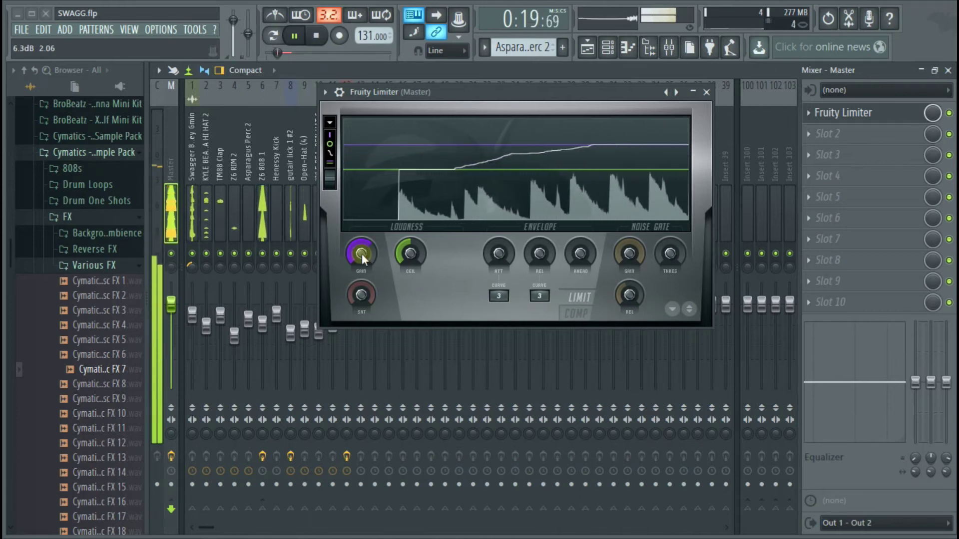
drag(362, 254, 362, 250)
key(space)
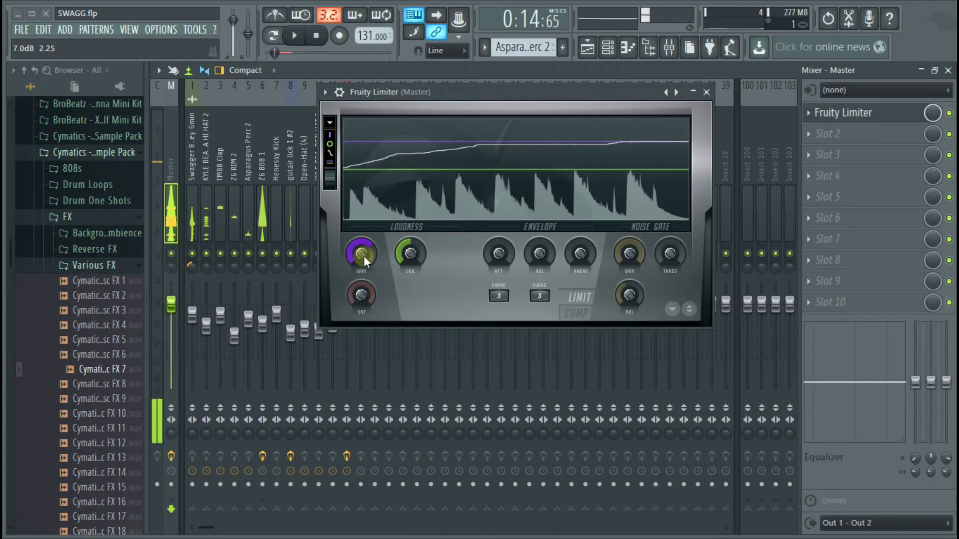
Step: Raise the limiter's ceiling slightly, and set its gain to 8.5 dB while listening to the selected section
drag(408, 253, 408, 244)
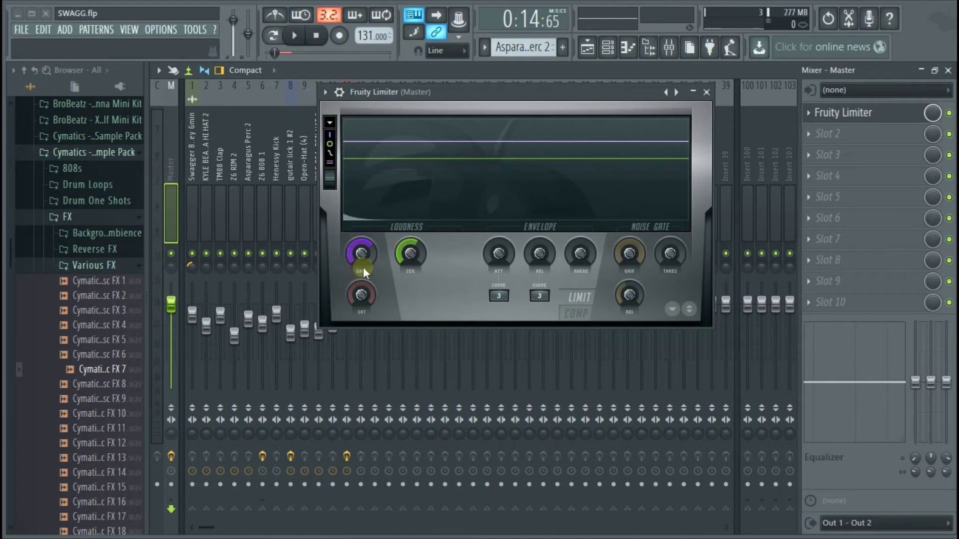
key(space)
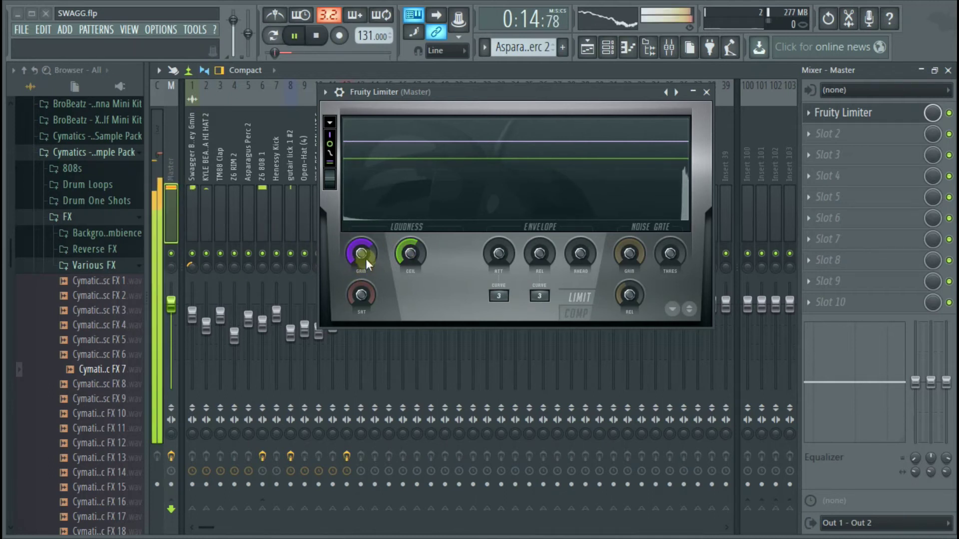
drag(365, 258, 366, 248)
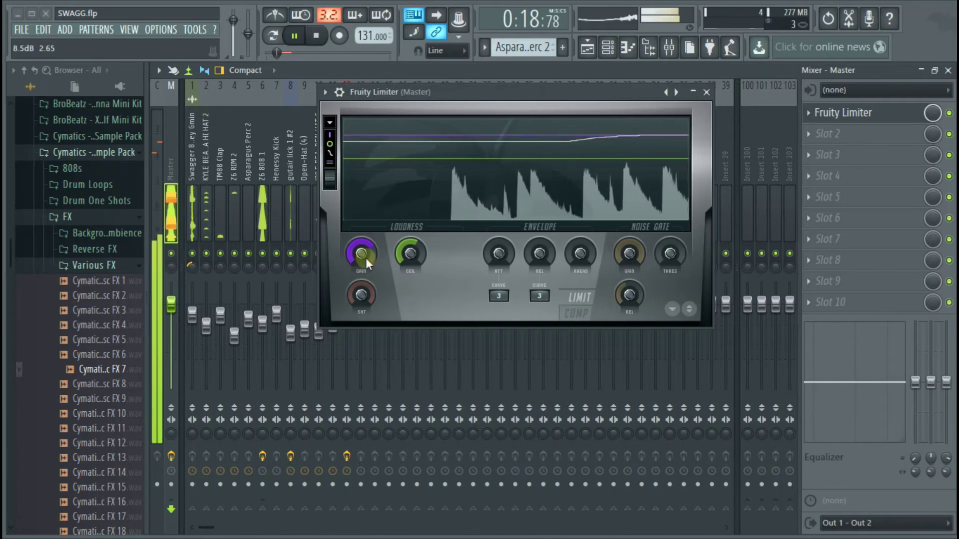
key(space)
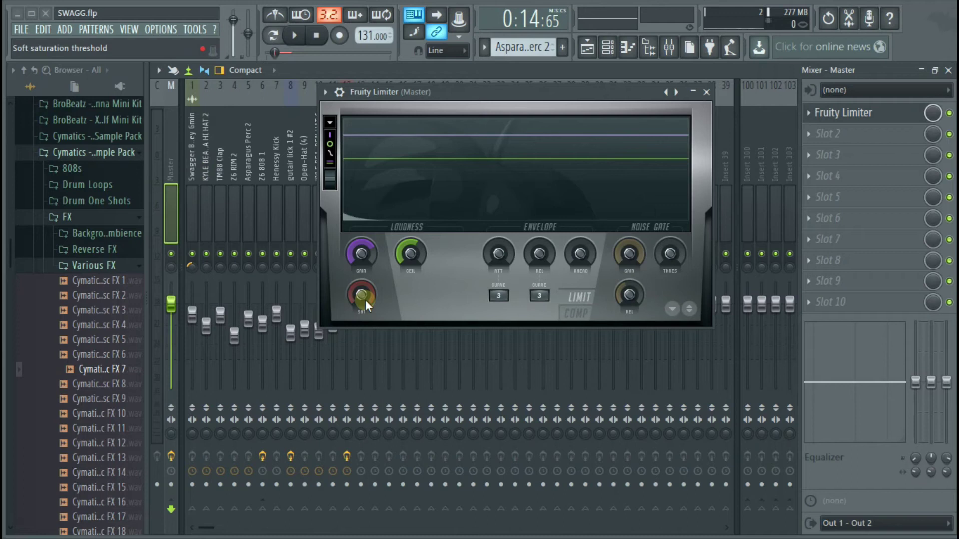
Step: Apply soft saturation in the limiter, and set its gain to 7.1 dB while auditioning the selected section
drag(361, 295, 361, 281)
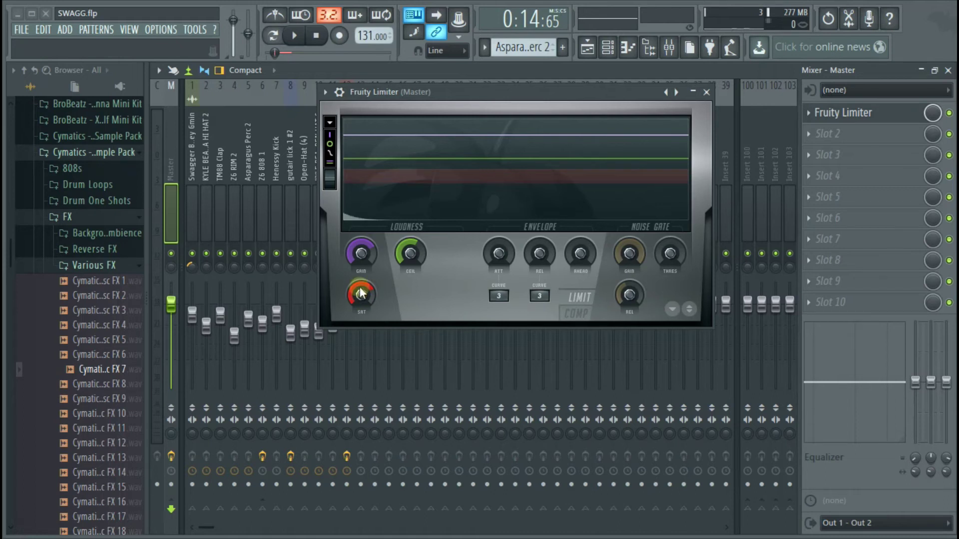
key(space)
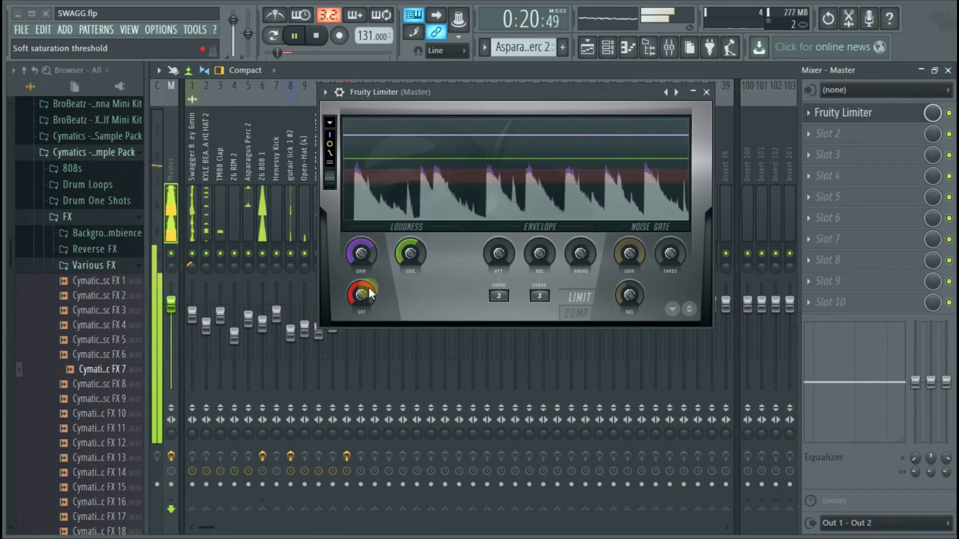
drag(361, 256, 360, 251)
key(space)
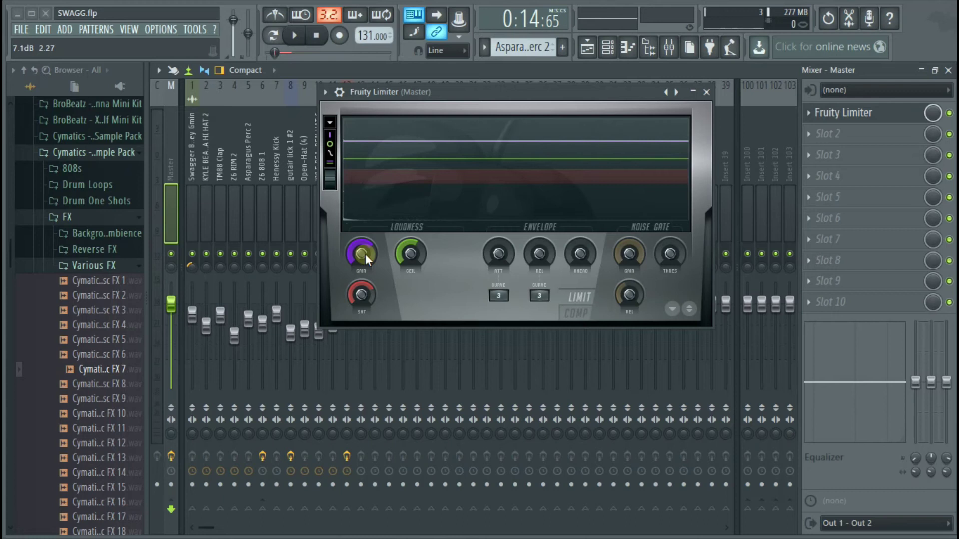
key(space)
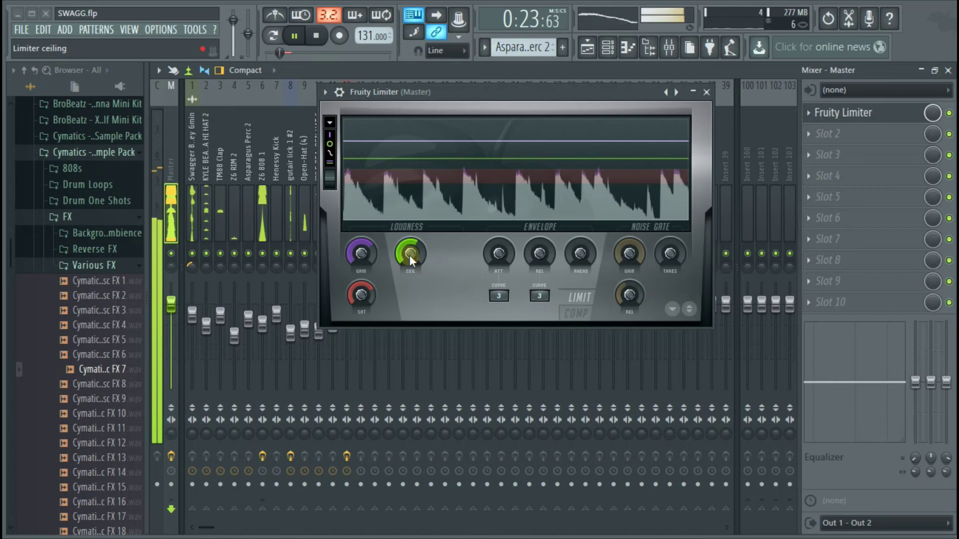
key(space)
Step: Close the Fruity Limiter and remove it from slot 1 of the Master track
click(810, 113)
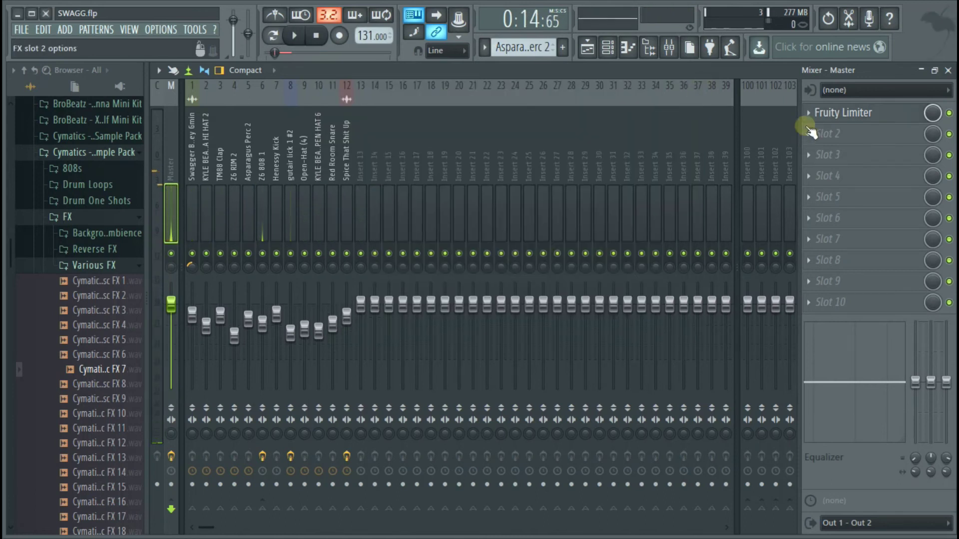
click(811, 113)
mouse_move(823, 125)
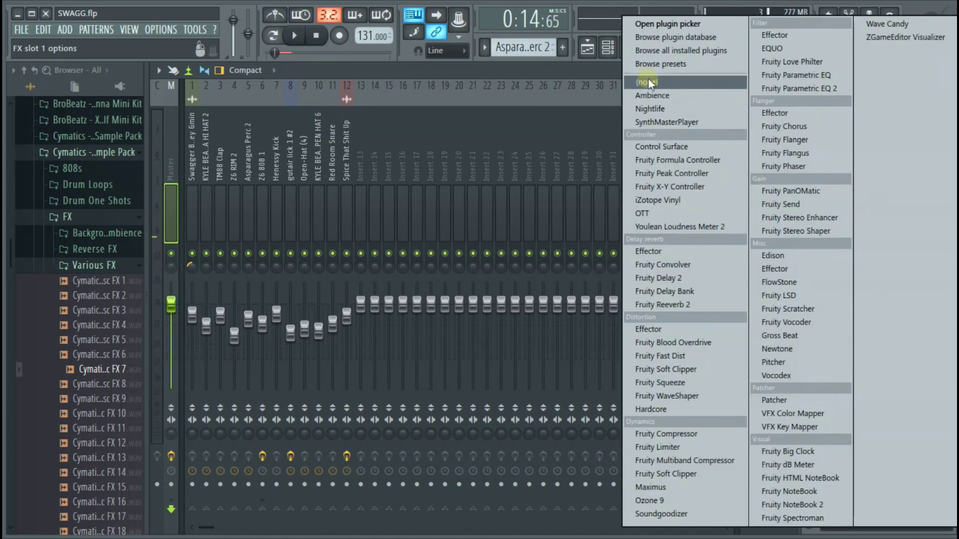
click(648, 79)
Step: Load Fruity Multiband Compressor into slot 1 of the Master track and move its window over the mixer tracks
click(830, 113)
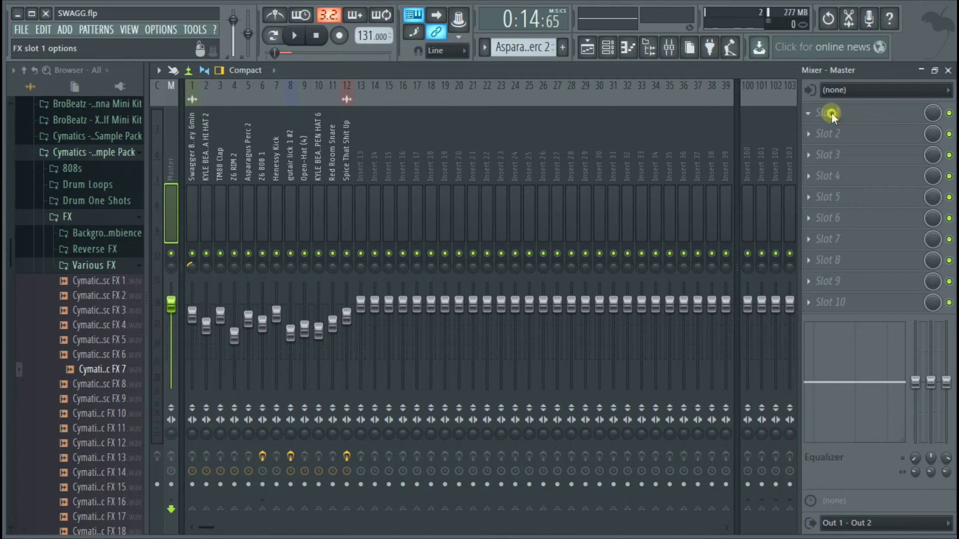
click(832, 113)
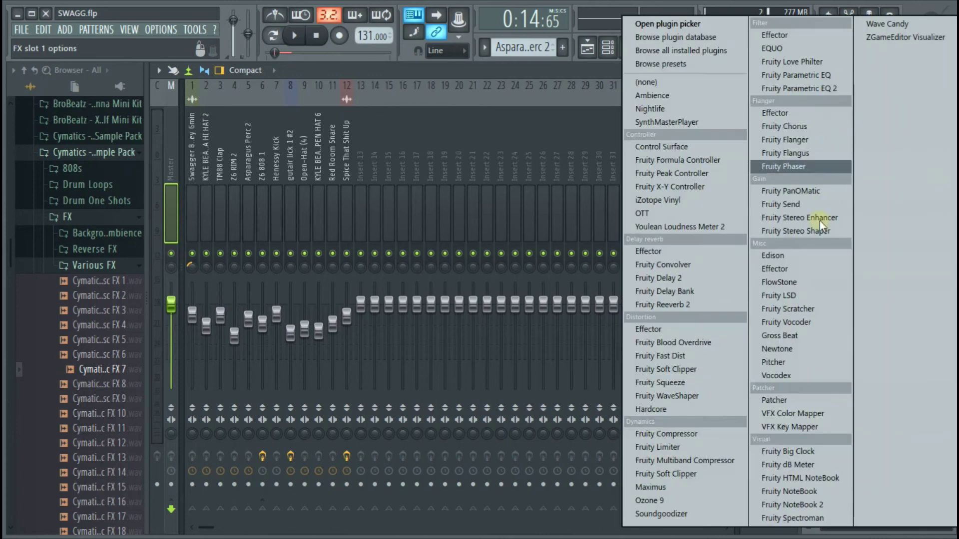
click(674, 460)
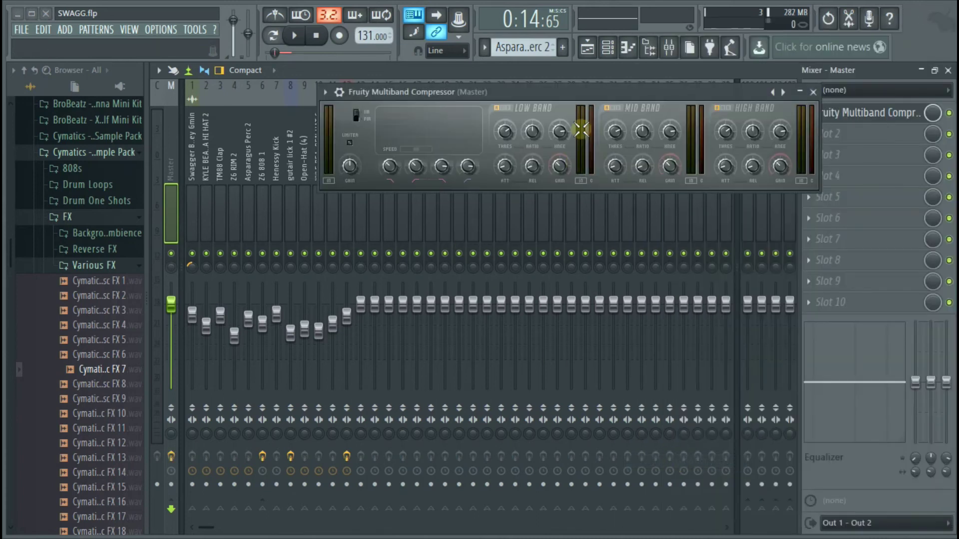
drag(571, 97, 506, 147)
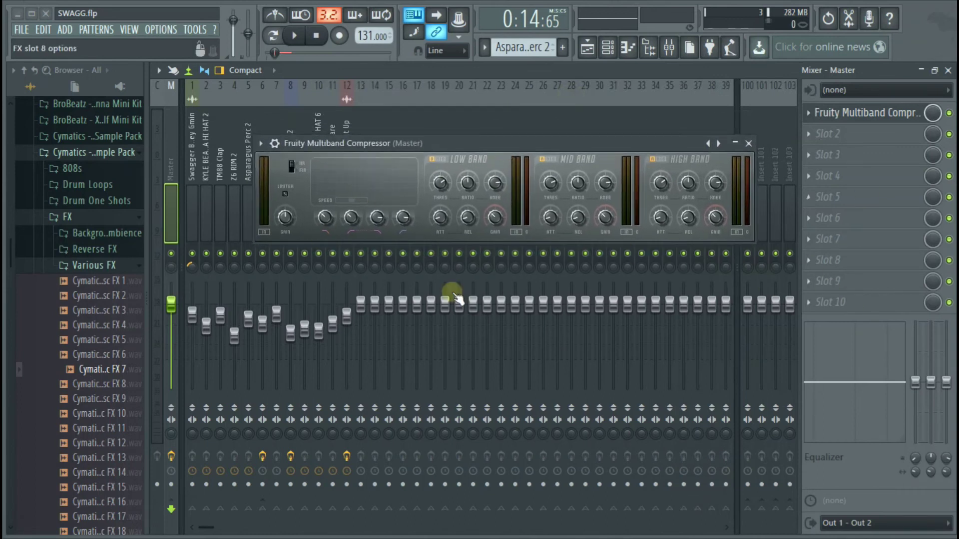
Step: Apply the Mastering 2.4dB preset to the multiband compressor and play the selected section
right_click(722, 144)
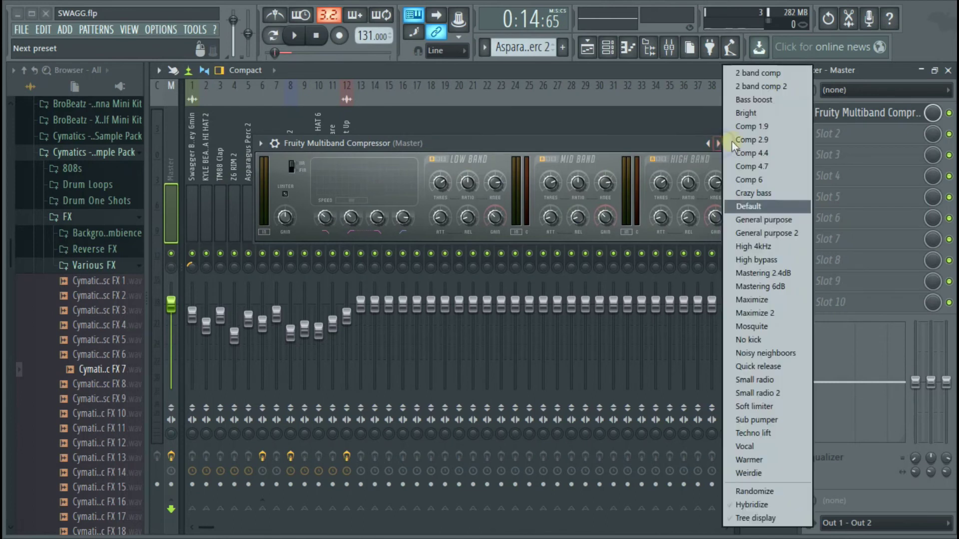
click(793, 272)
key(space)
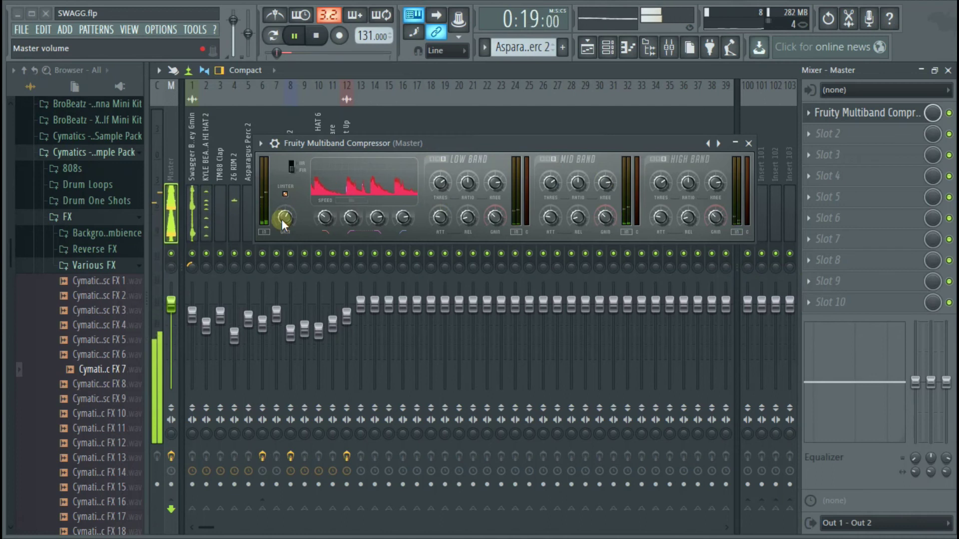
Step: Raise the multiband compressor's master gain, stop playback, and close the compressor and the mixer
drag(282, 220, 281, 201)
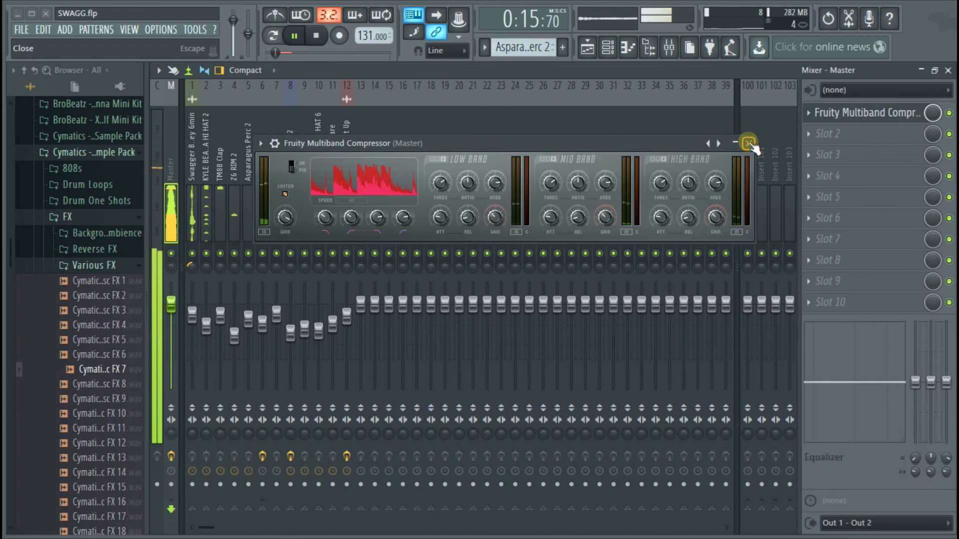
key(space)
click(748, 144)
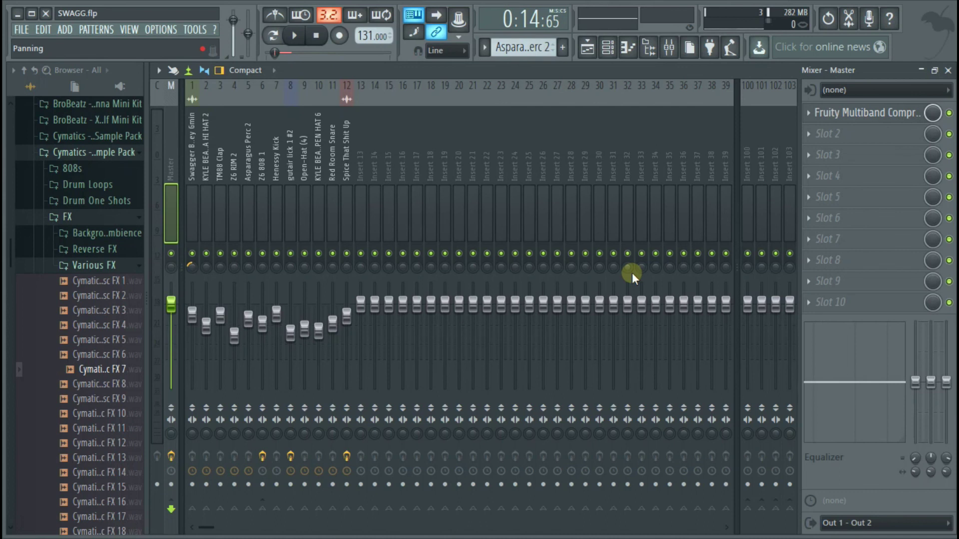
click(948, 70)
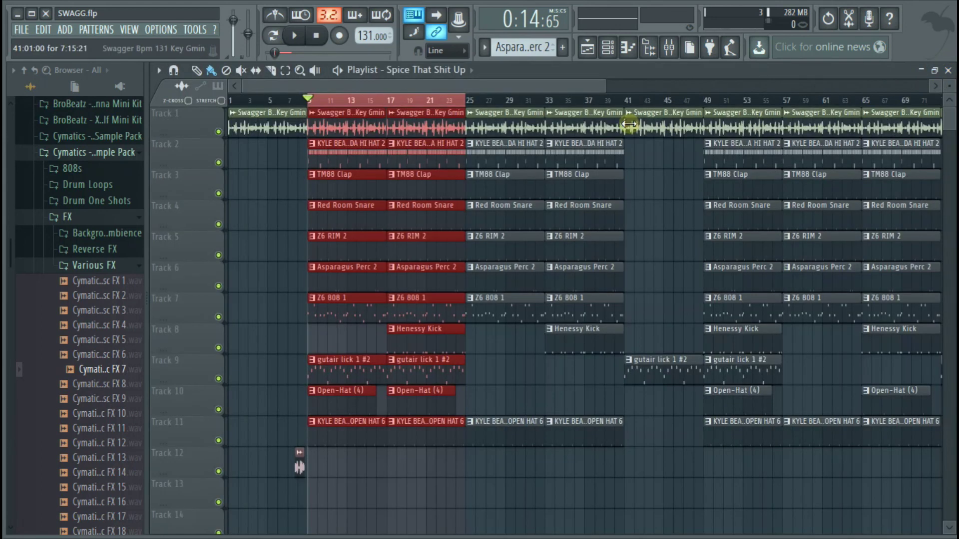